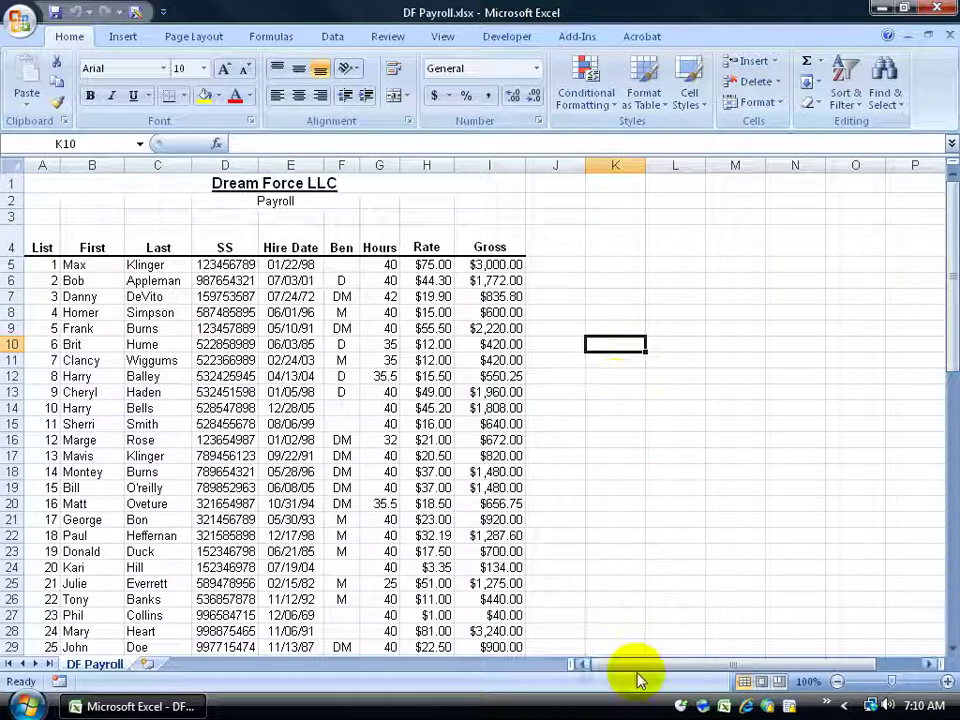
In Page Break Preview, drag the first page's break down so the page ends at row 72
{"action": "left_click", "coordinate": [779, 683]}
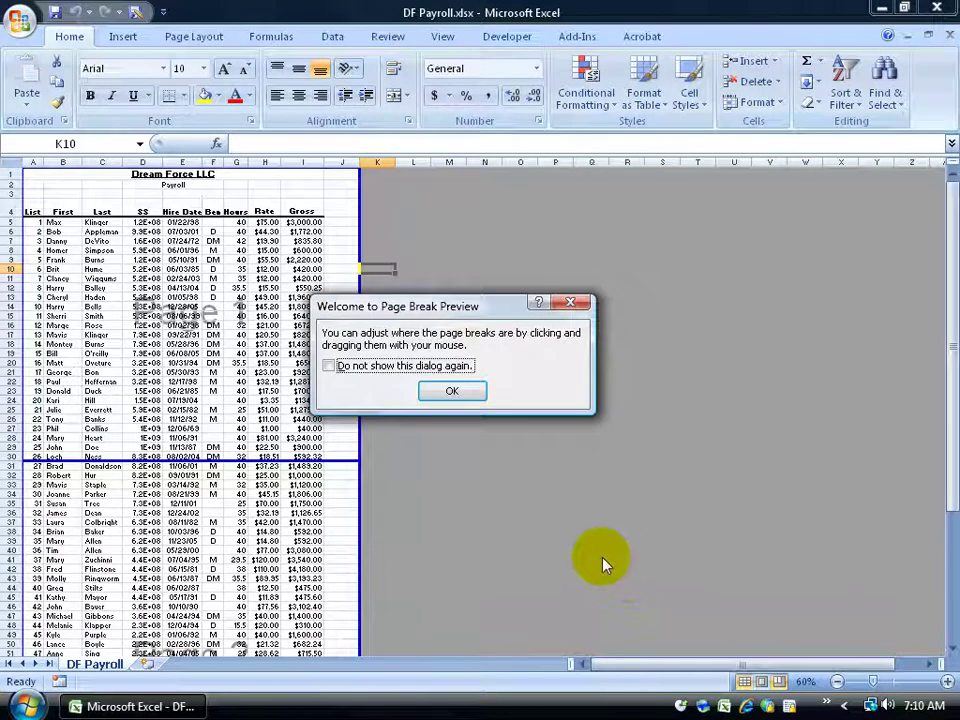
{"action": "left_click", "coordinate": [452, 390]}
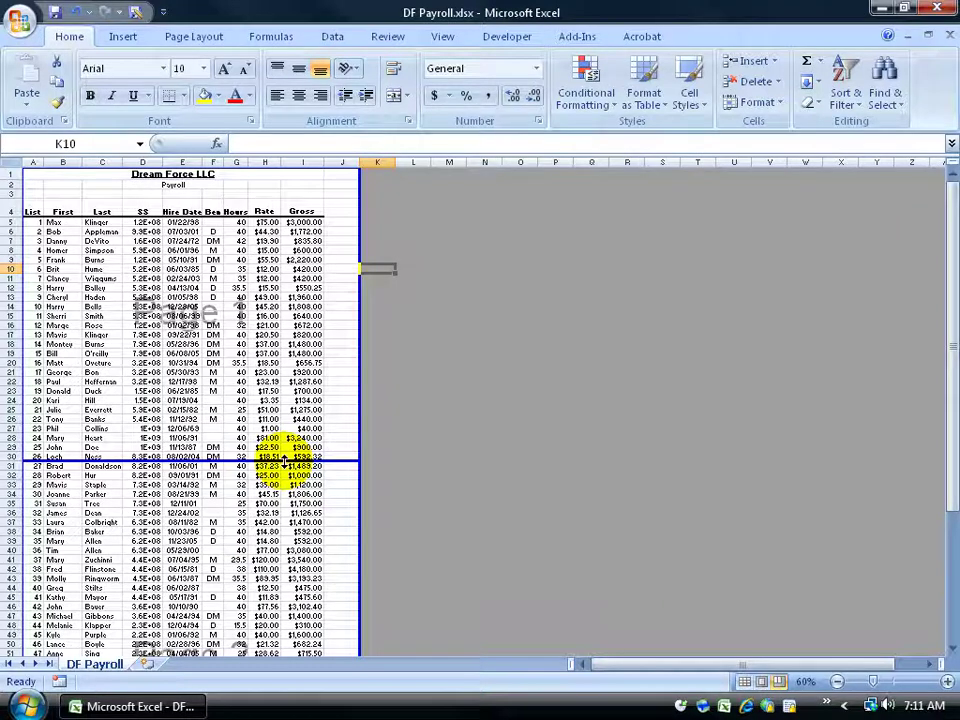
{"action": "left_click_drag", "start_coordinate": [285, 461], "coordinate": [270, 628]}
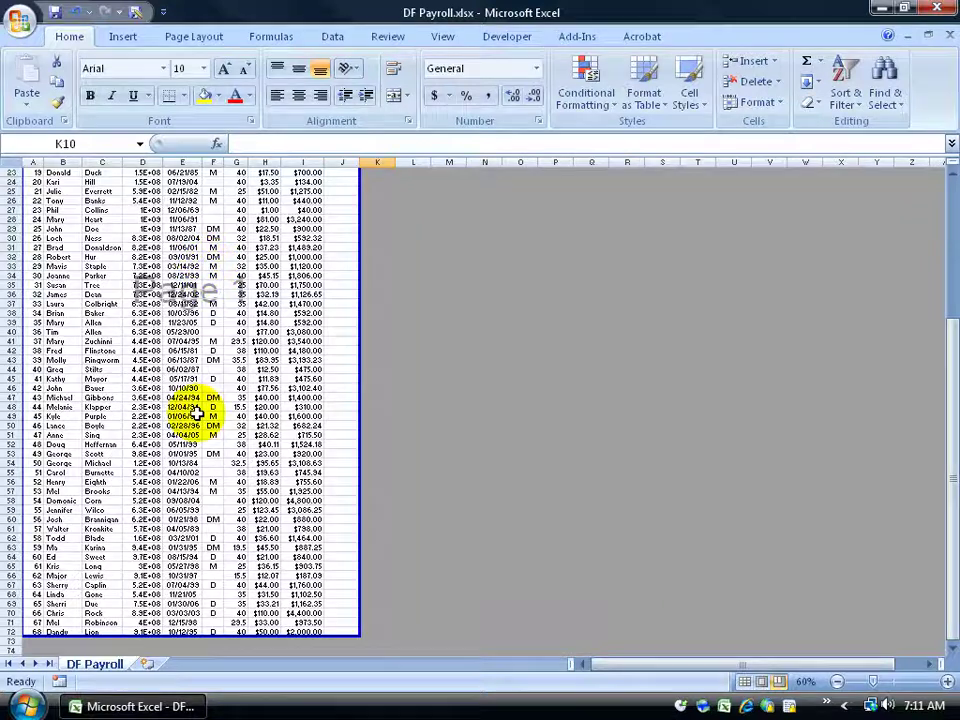
{"action": "left_click", "coordinate": [20, 24]}
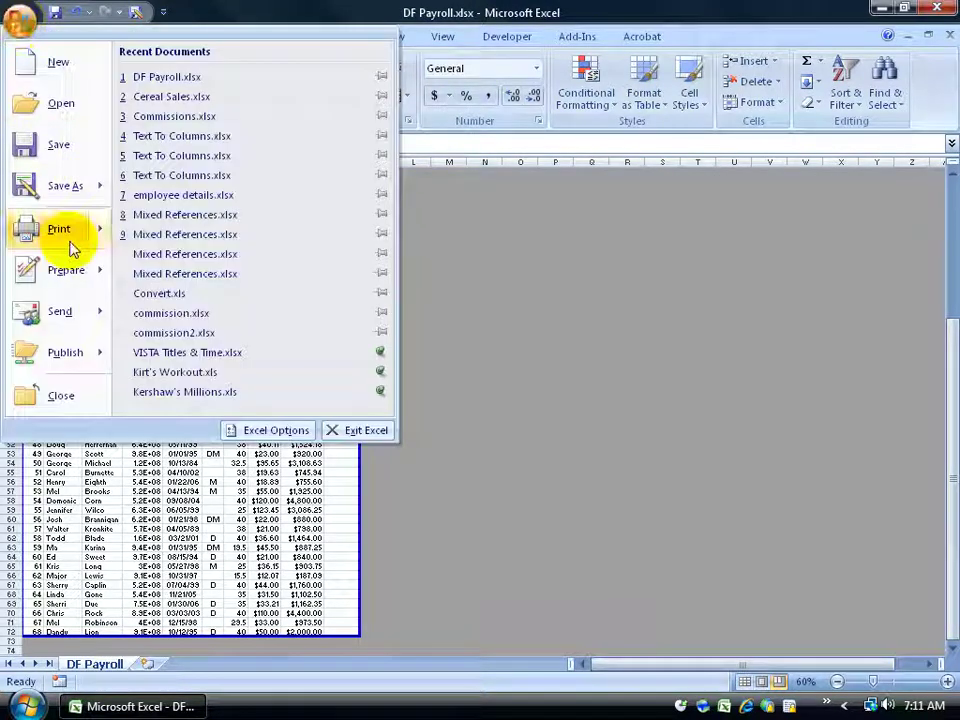
{"action": "mouse_move", "coordinate": [69, 246]}
{"action": "left_click", "coordinate": [210, 189]}
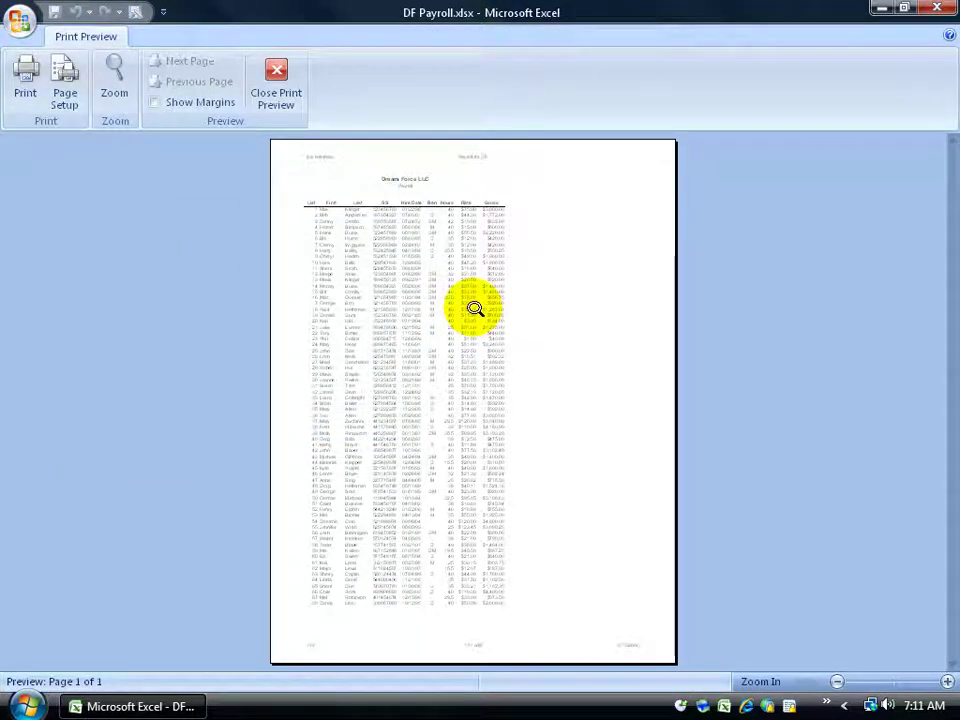
{"action": "left_click", "coordinate": [456, 304]}
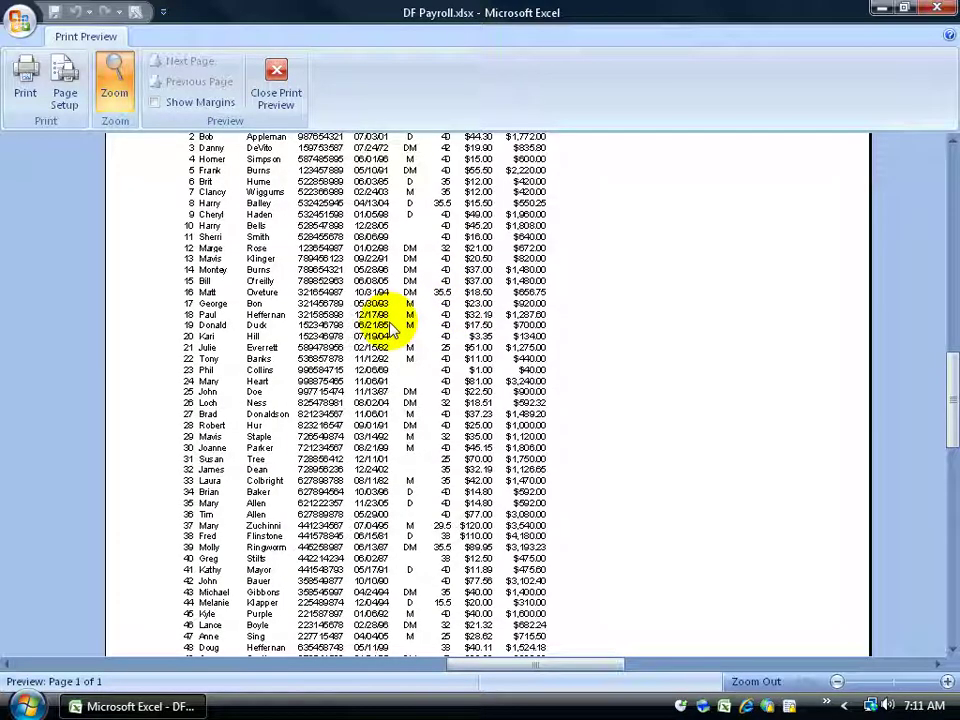
{"action": "left_click", "coordinate": [270, 75]}
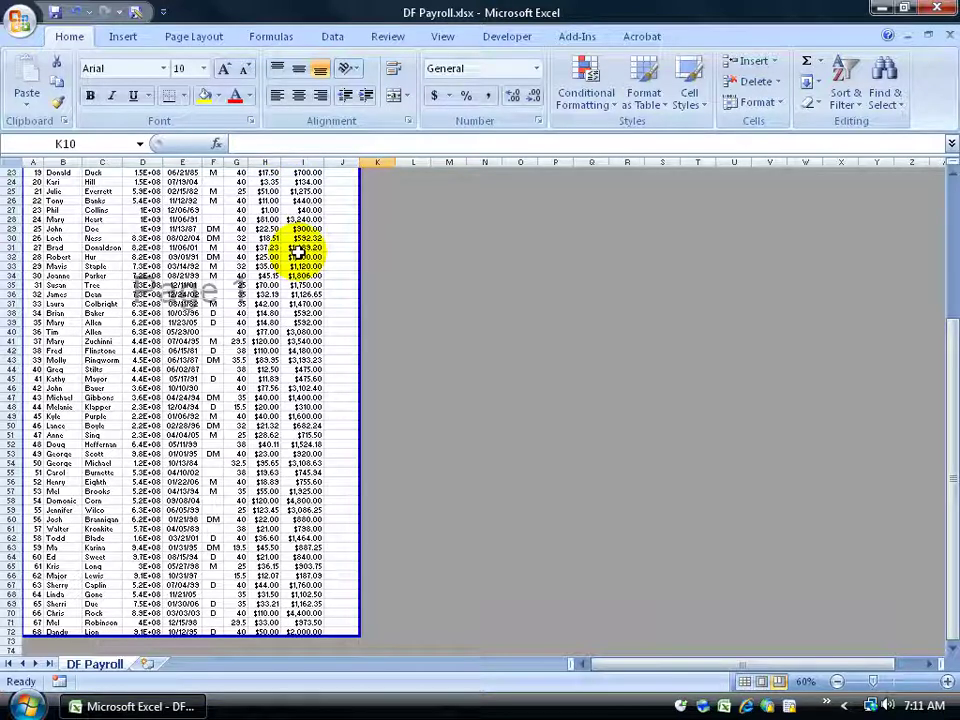
Switch the payroll sheet to Normal view and scroll to rows 43–72
{"action": "left_click", "coordinate": [443, 40]}
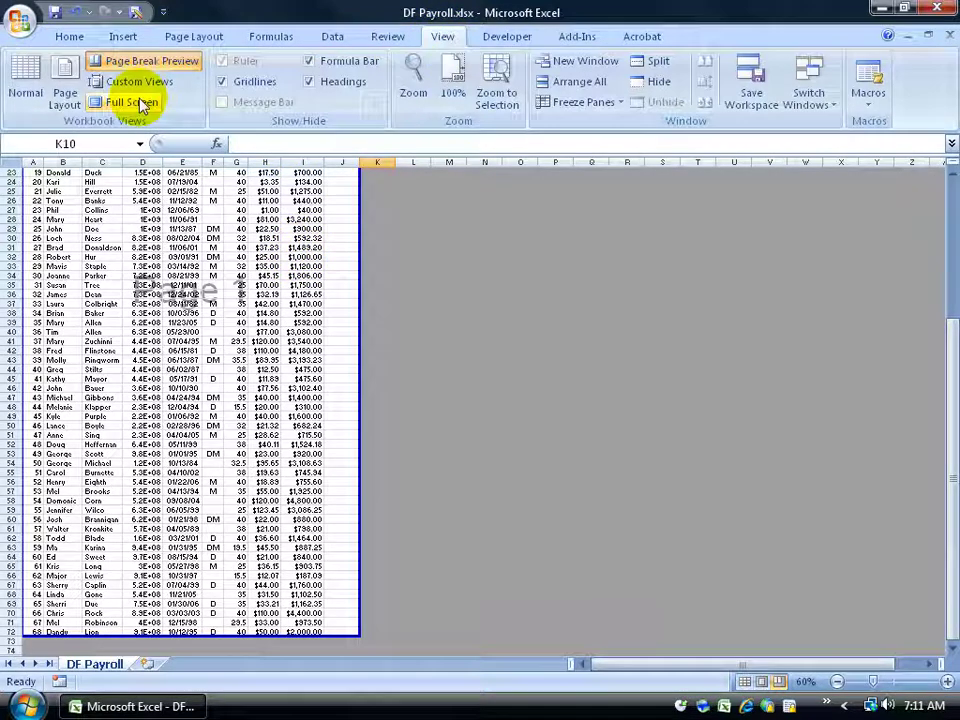
{"action": "left_click", "coordinate": [27, 80]}
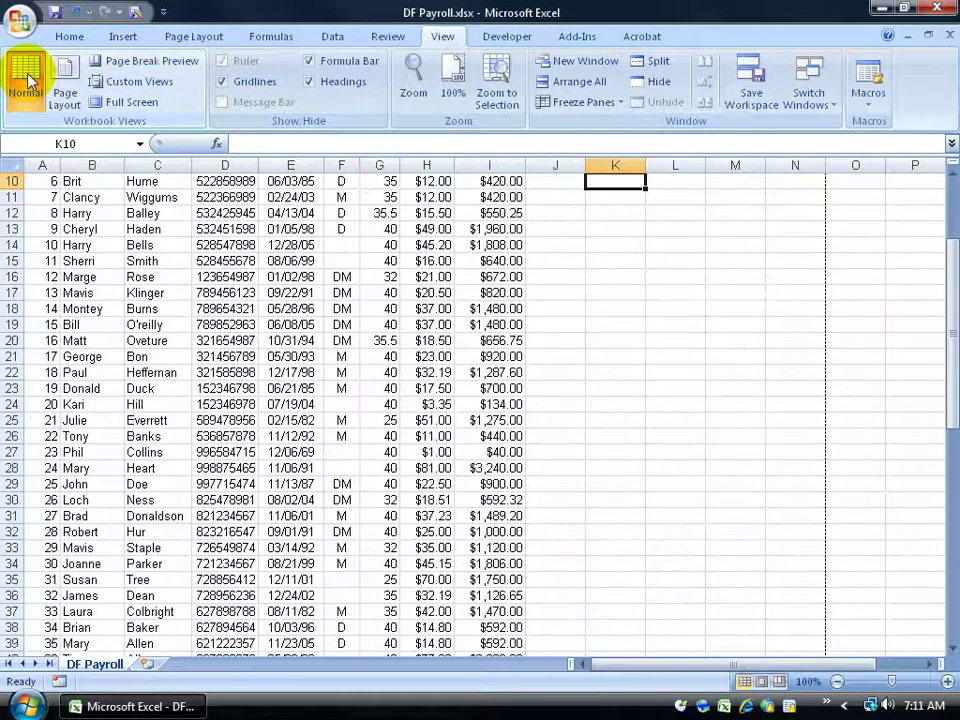
{"action": "left_click_drag", "start_coordinate": [950, 318], "coordinate": [950, 250]}
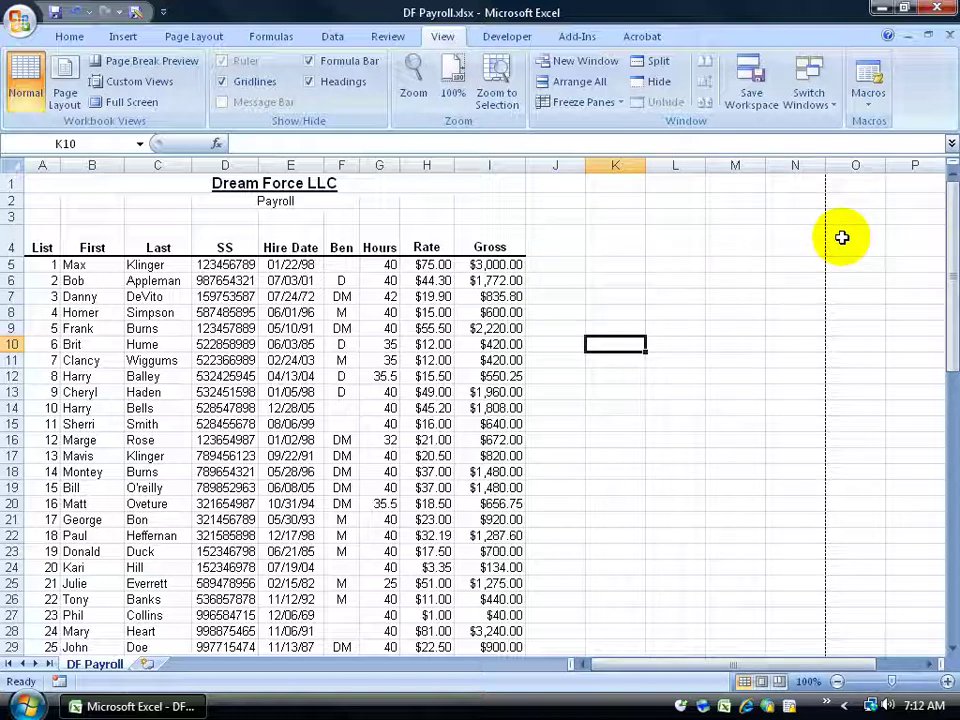
{"action": "left_click_drag", "start_coordinate": [950, 245], "coordinate": [945, 536]}
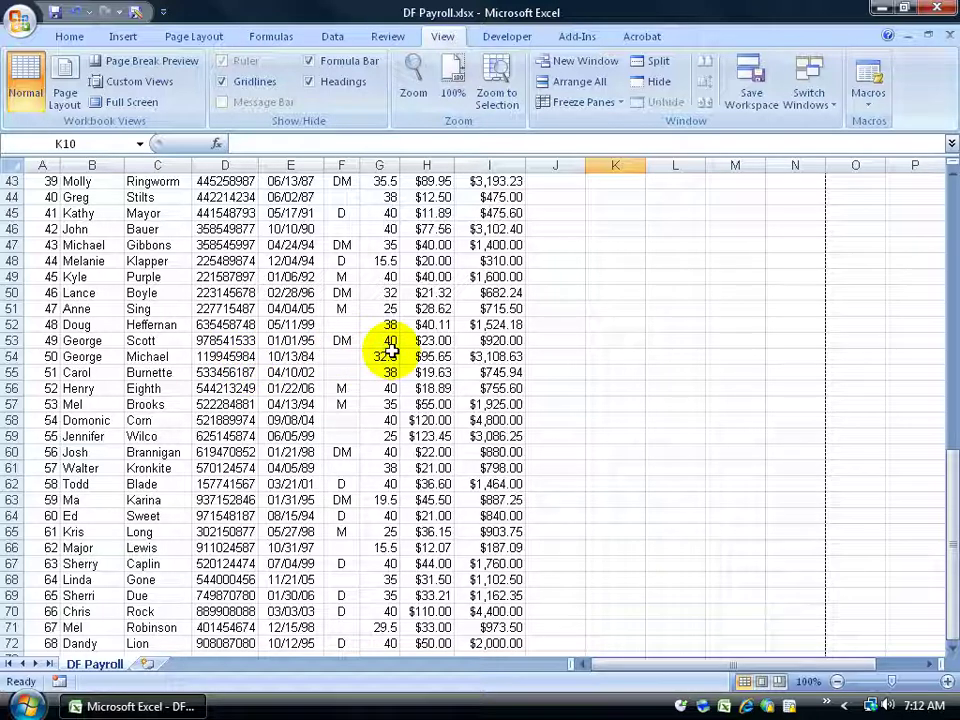
Raise the Page Layout Scale to Fit percentage step by step from 72% to 100%
{"action": "left_click", "coordinate": [193, 38]}
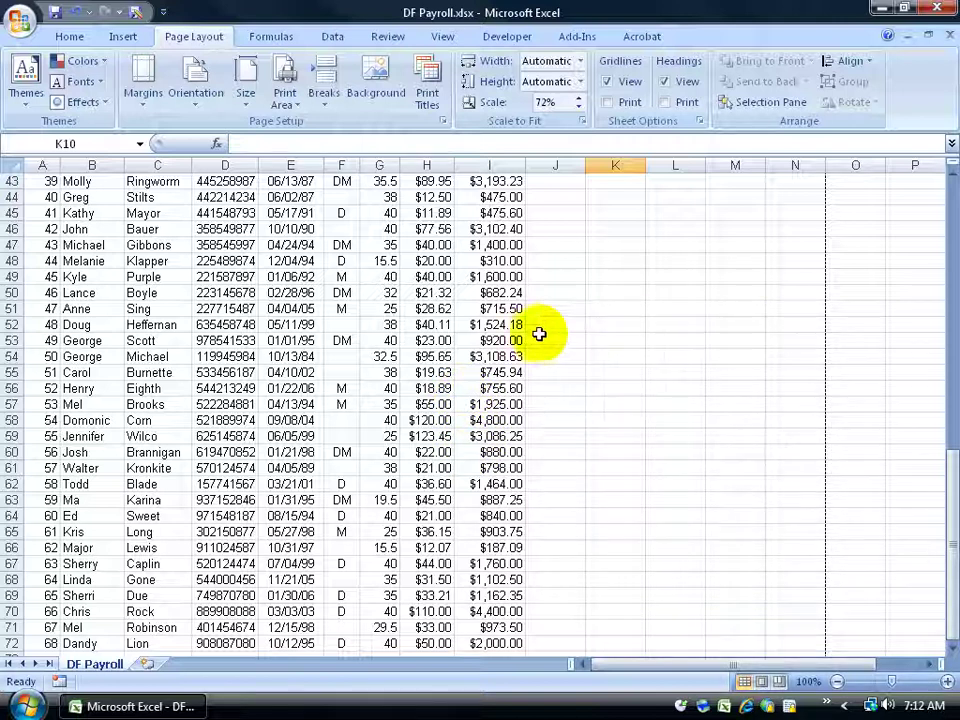
{"action": "left_click", "coordinate": [577, 97]}
{"action": "left_click", "coordinate": [577, 97]}
{"action": "left_click", "coordinate": [577, 97]}
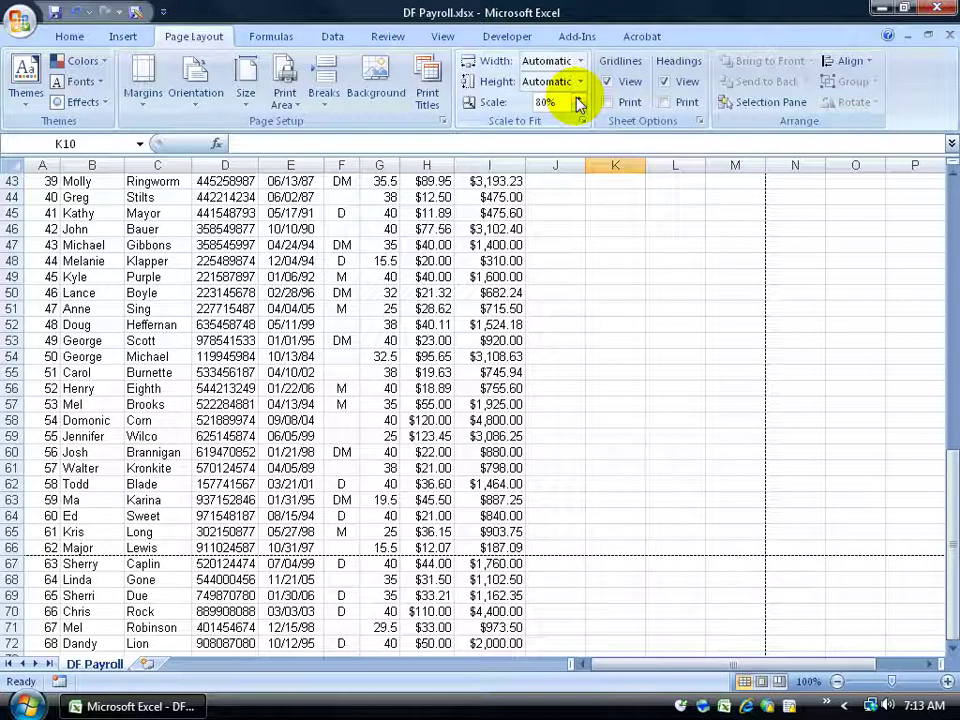
{"action": "left_click", "coordinate": [577, 98]}
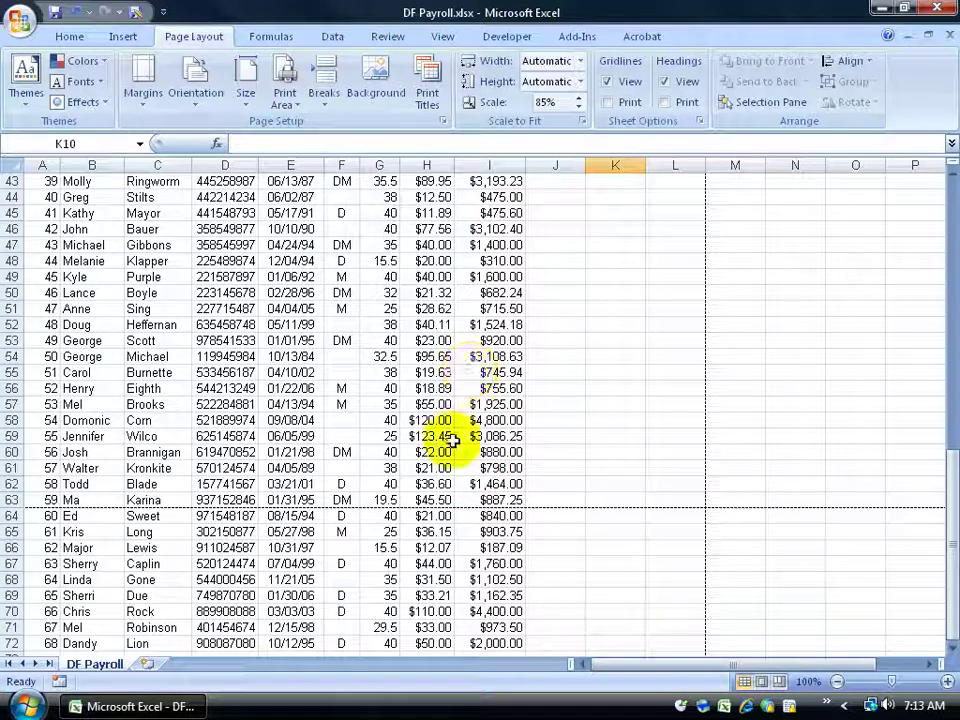
{"action": "left_click", "coordinate": [579, 98]}
{"action": "left_click", "coordinate": [579, 98]}
{"action": "left_click", "coordinate": [579, 98]}
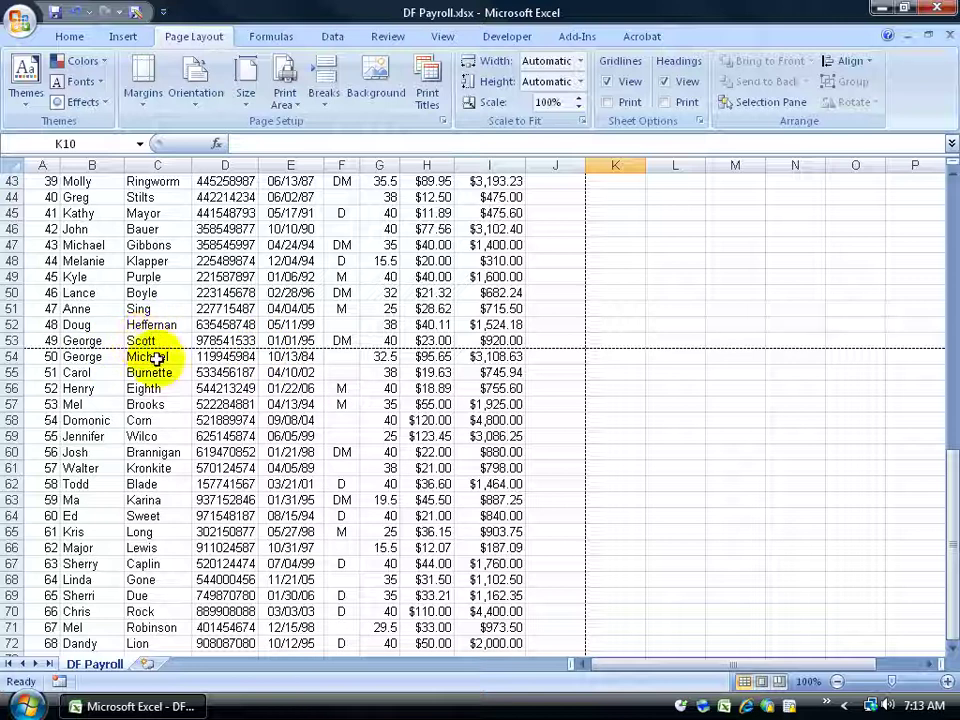
Print-preview the sheet at 100% scale and zoom in on page 1's last rows
{"action": "left_click", "coordinate": [21, 22]}
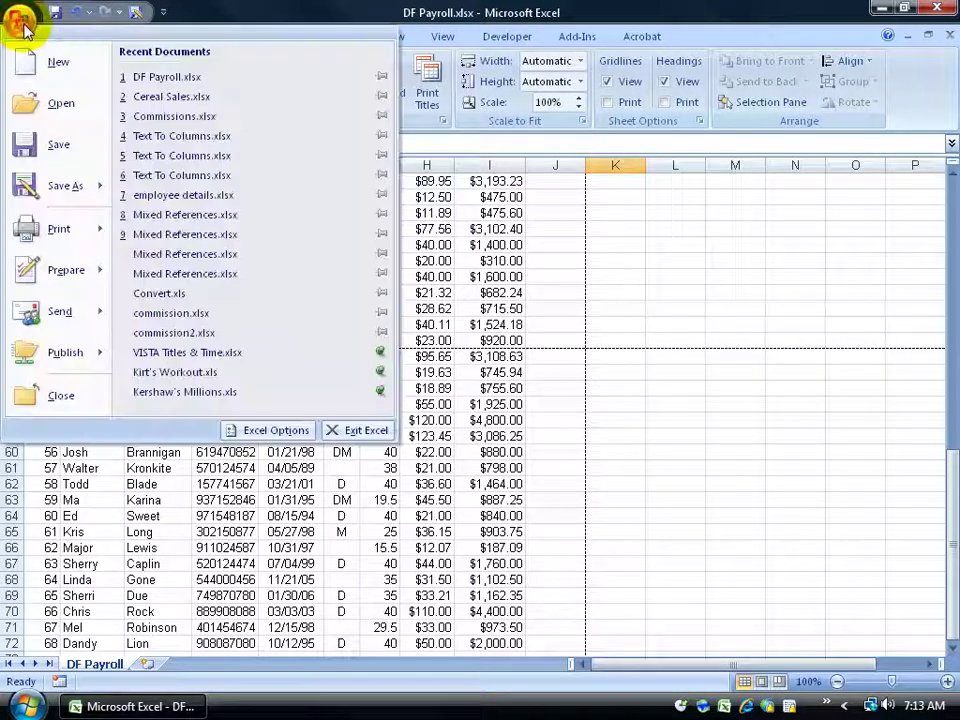
{"action": "mouse_move", "coordinate": [100, 229]}
{"action": "left_click", "coordinate": [185, 192]}
{"action": "left_click", "coordinate": [383, 370]}
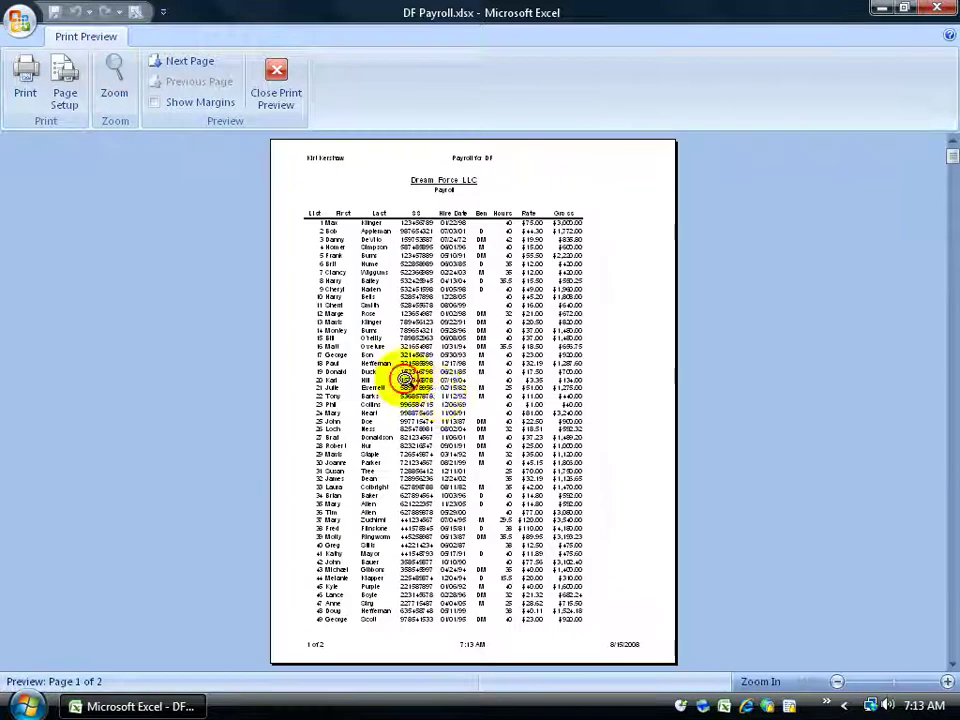
{"action": "left_click", "coordinate": [369, 624]}
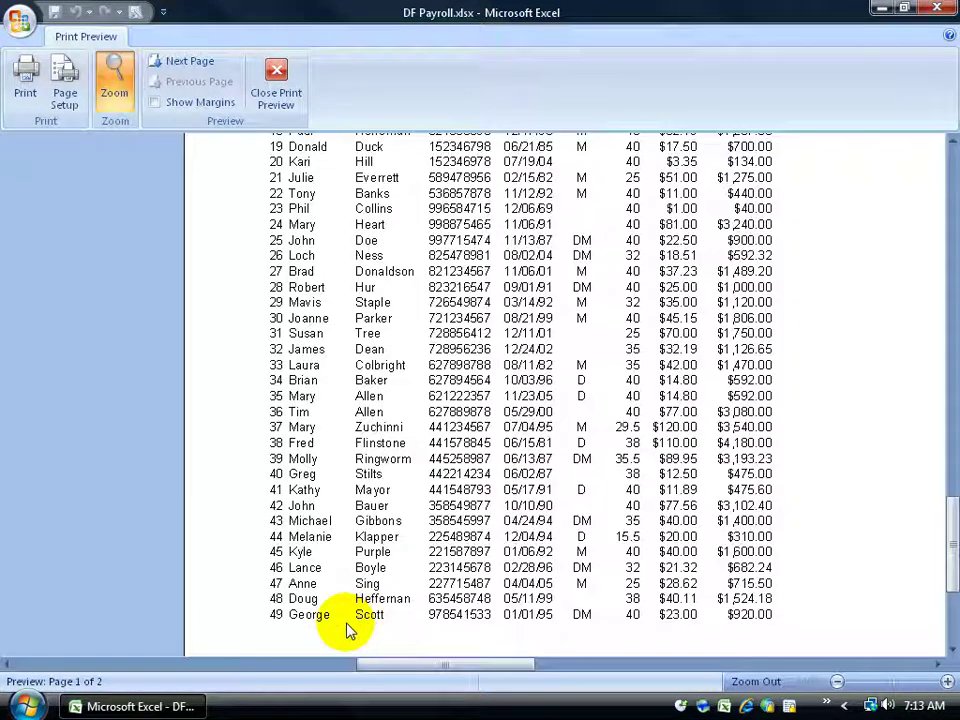
Inspect page 2's payroll rows in the preview, then close Print Preview
{"action": "left_click", "coordinate": [184, 62]}
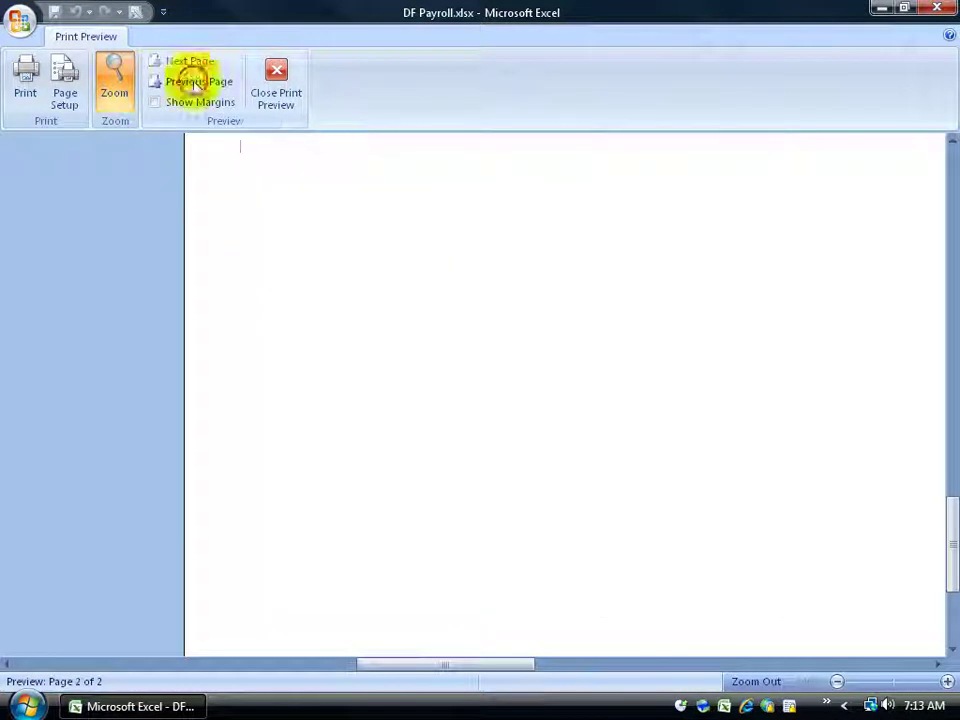
{"action": "left_click", "coordinate": [337, 231]}
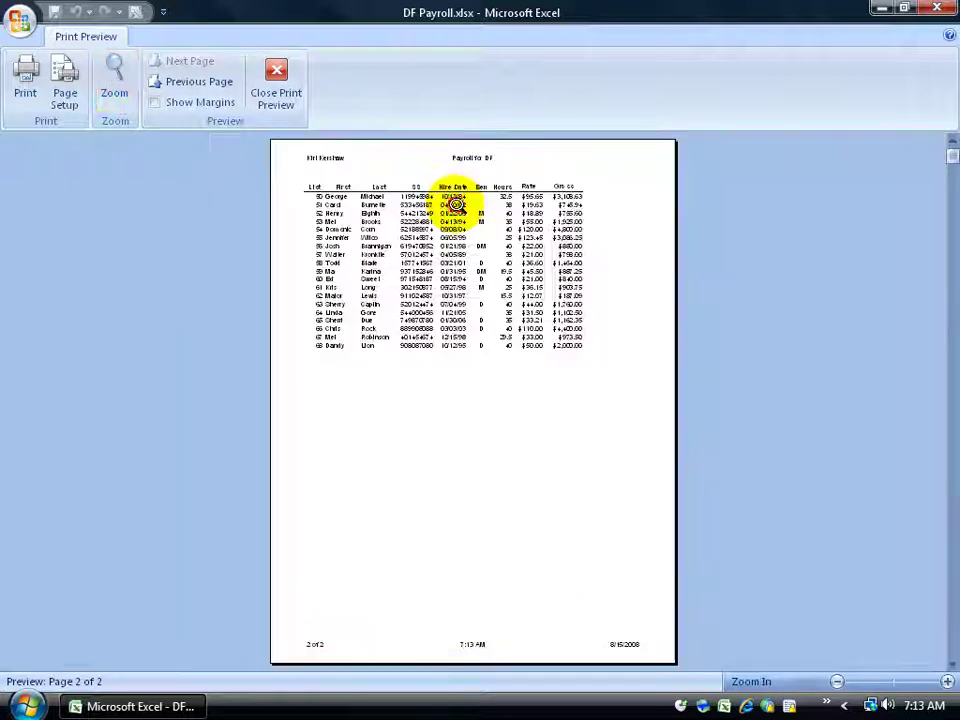
{"action": "left_click", "coordinate": [366, 188]}
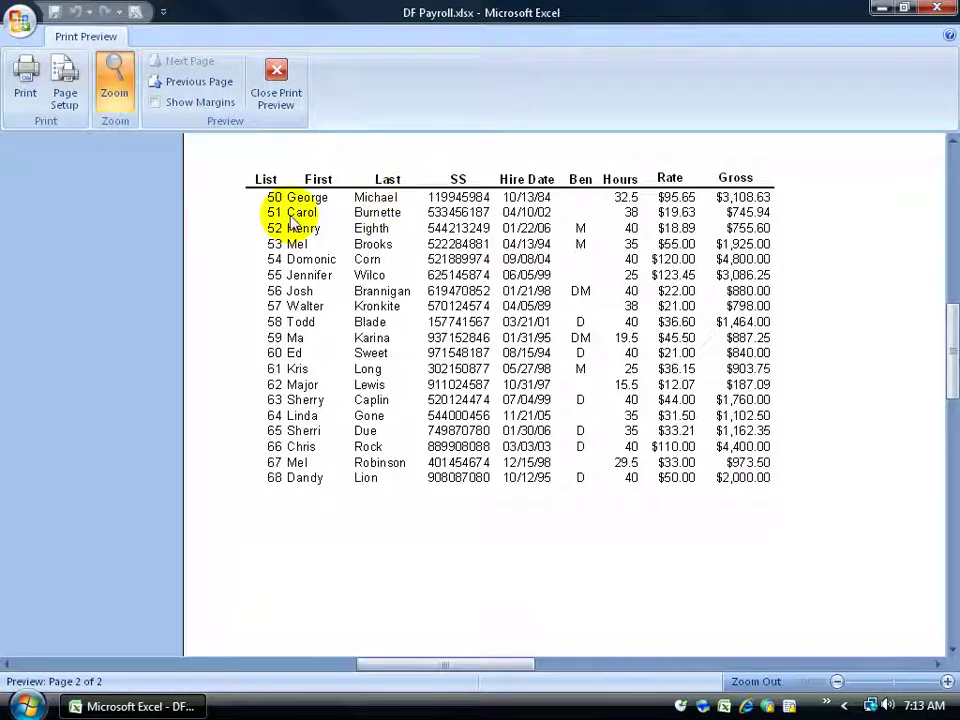
{"action": "left_click", "coordinate": [272, 84]}
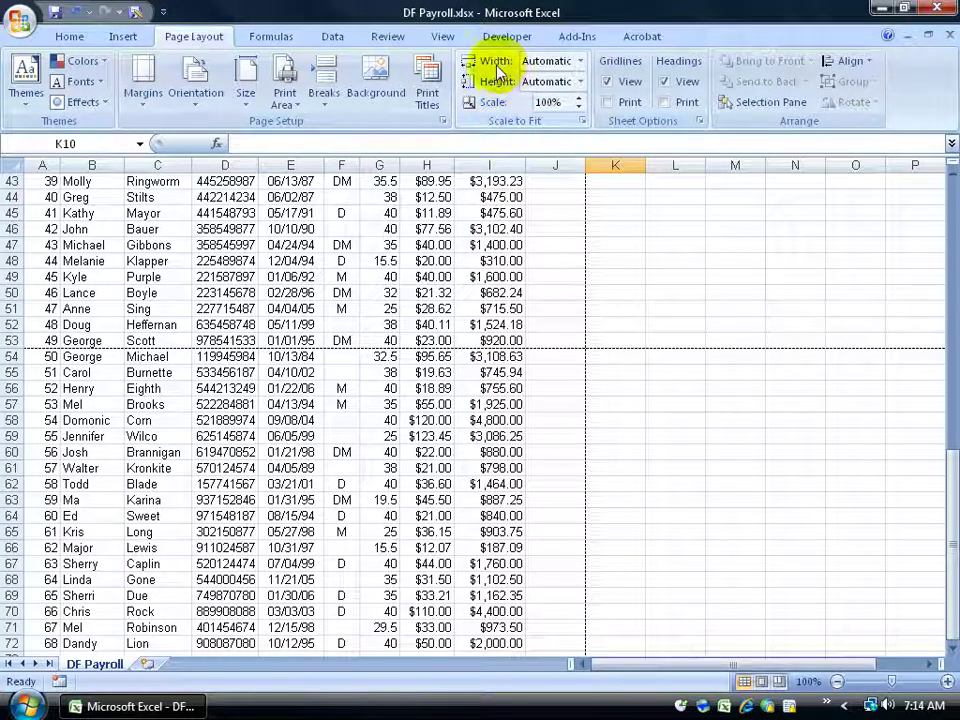
Set Scale to Fit Width and Height to 1 page each
{"action": "left_click", "coordinate": [580, 62]}
{"action": "left_click", "coordinate": [568, 97]}
{"action": "left_click", "coordinate": [580, 81]}
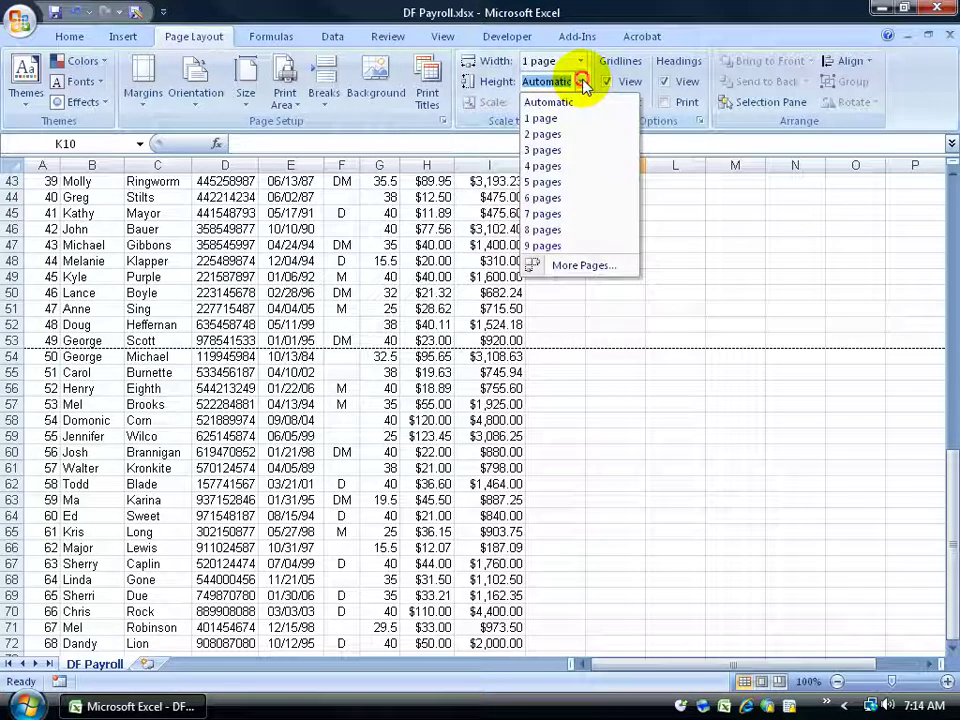
{"action": "left_click", "coordinate": [571, 118]}
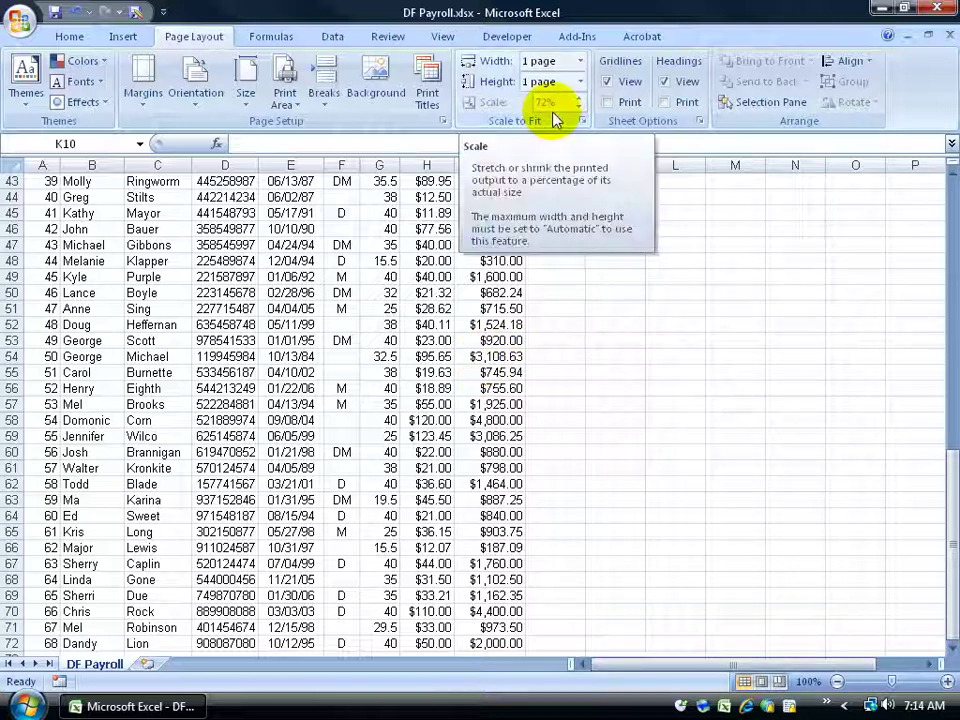
Print-preview the sheet to see it as a single full page
{"action": "left_click", "coordinate": [20, 20]}
{"action": "mouse_move", "coordinate": [72, 222]}
{"action": "left_click", "coordinate": [165, 195]}
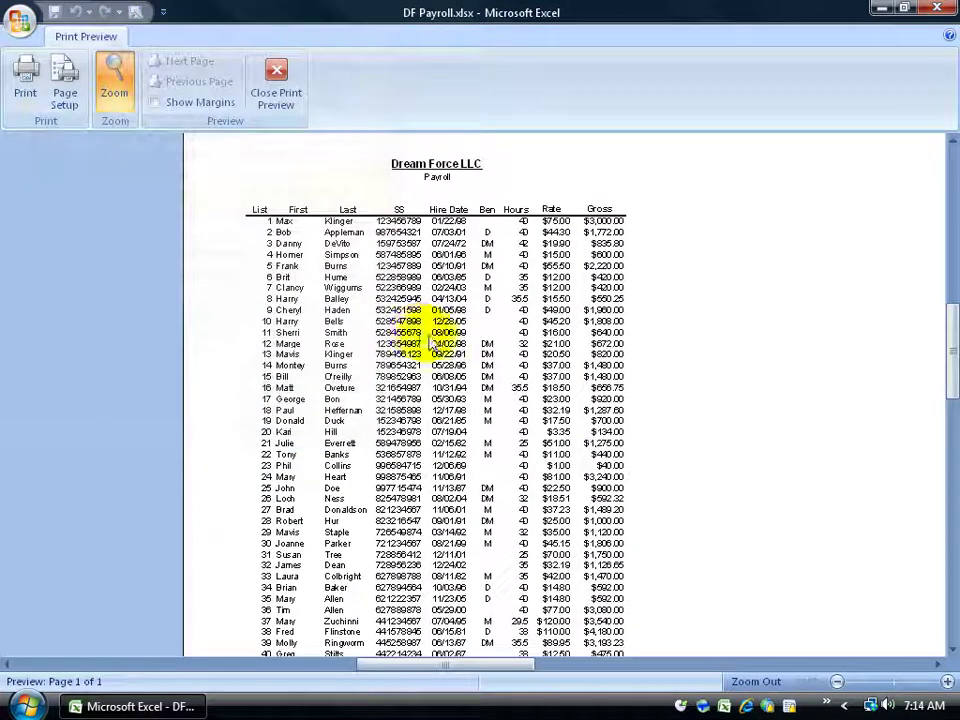
{"action": "left_click", "coordinate": [458, 333]}
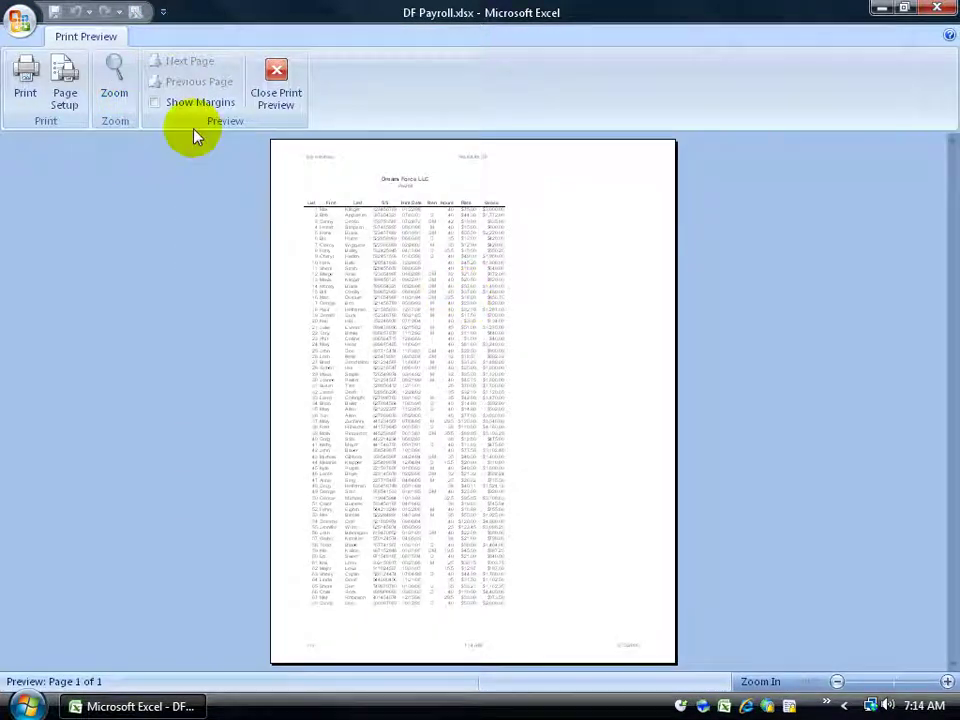
In Page Setup, choose Adjust to 100% normal size and confirm
{"action": "left_click", "coordinate": [273, 70]}
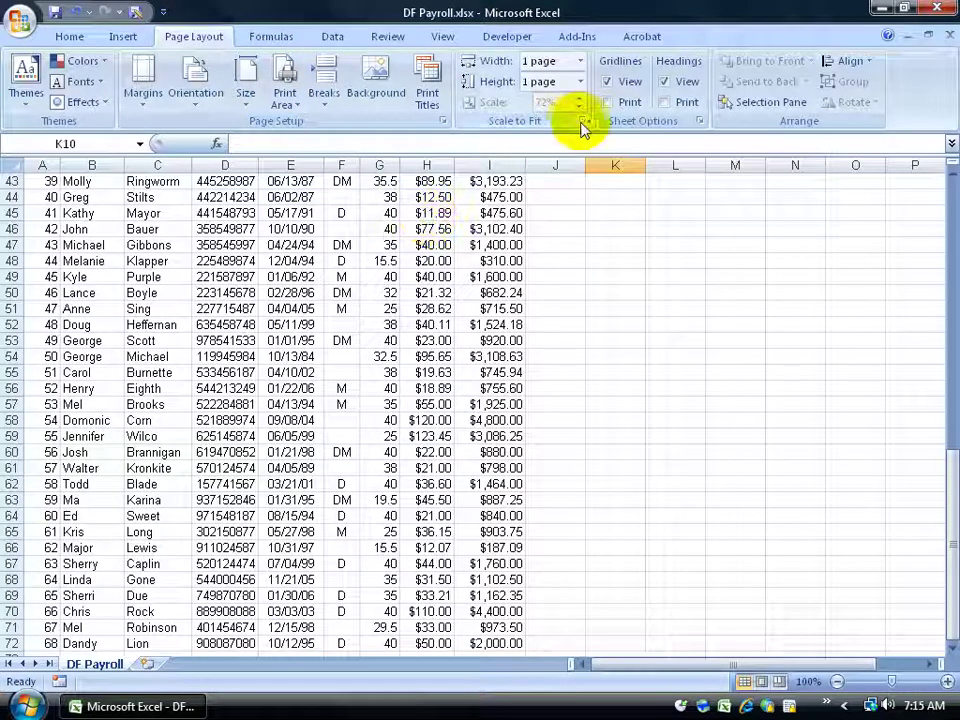
{"action": "left_click", "coordinate": [582, 121]}
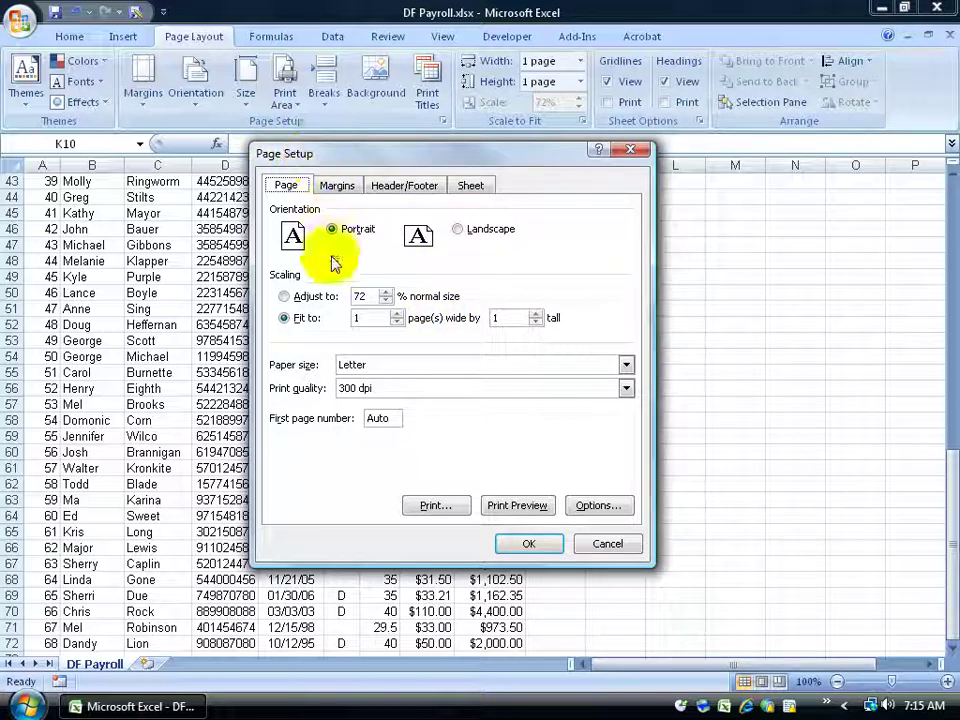
{"action": "left_click", "coordinate": [284, 296]}
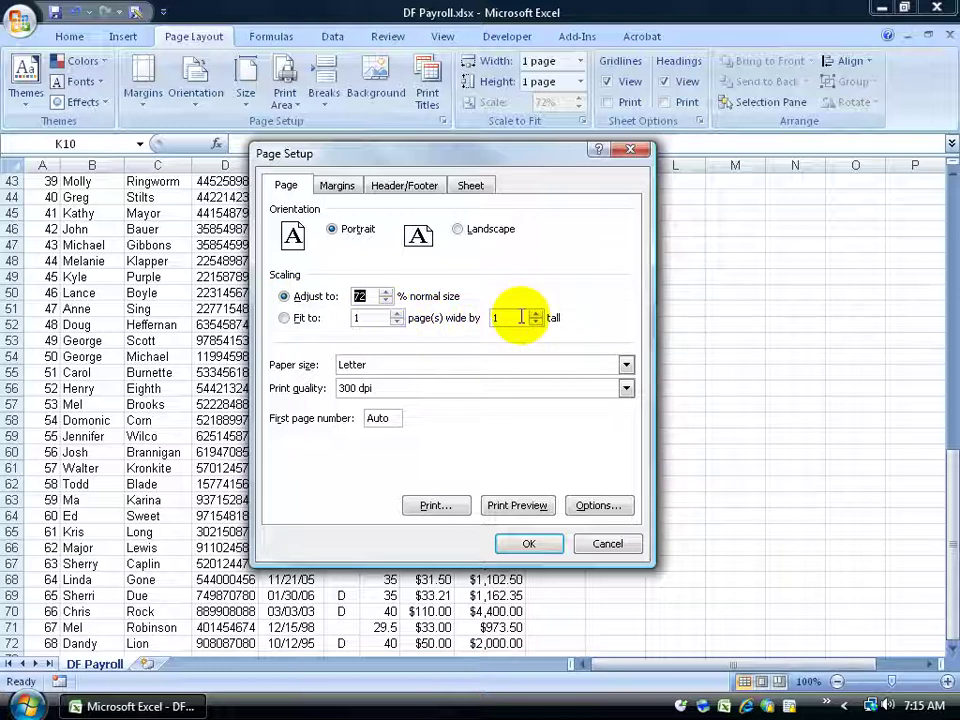
{"action": "left_click", "coordinate": [386, 292]}
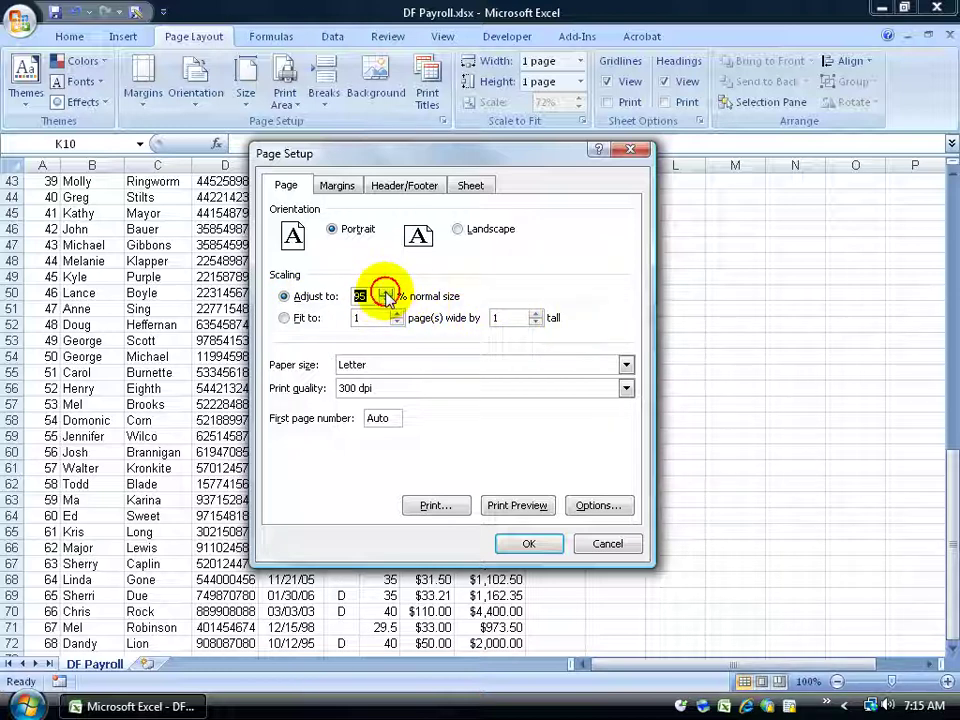
{"action": "left_click", "coordinate": [528, 543]}
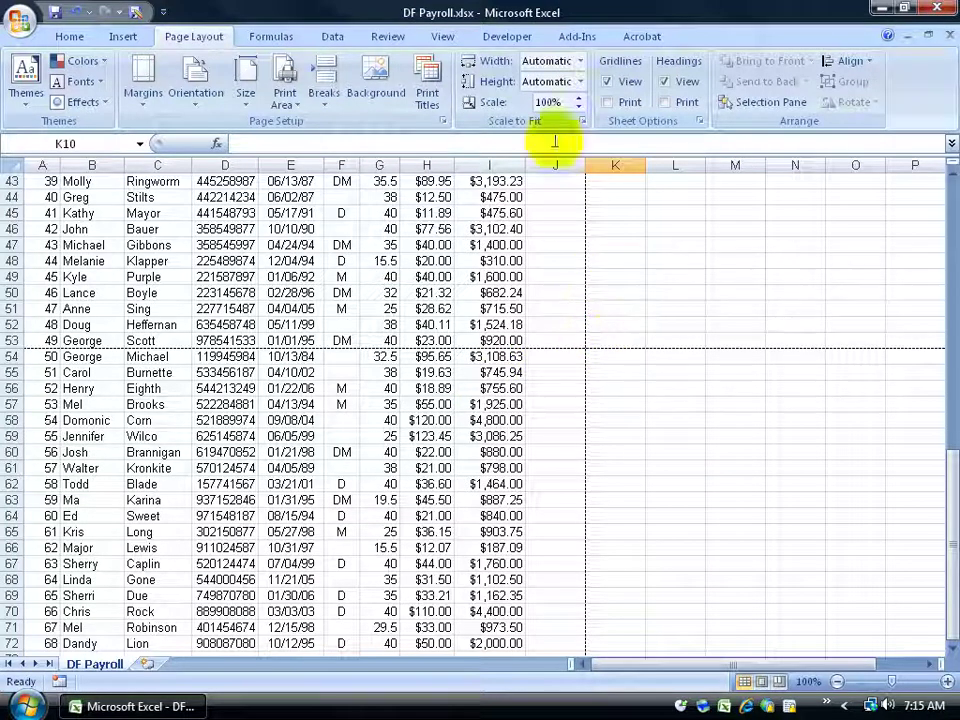
{"action": "left_click", "coordinate": [580, 61]}
{"action": "left_click", "coordinate": [568, 100]}
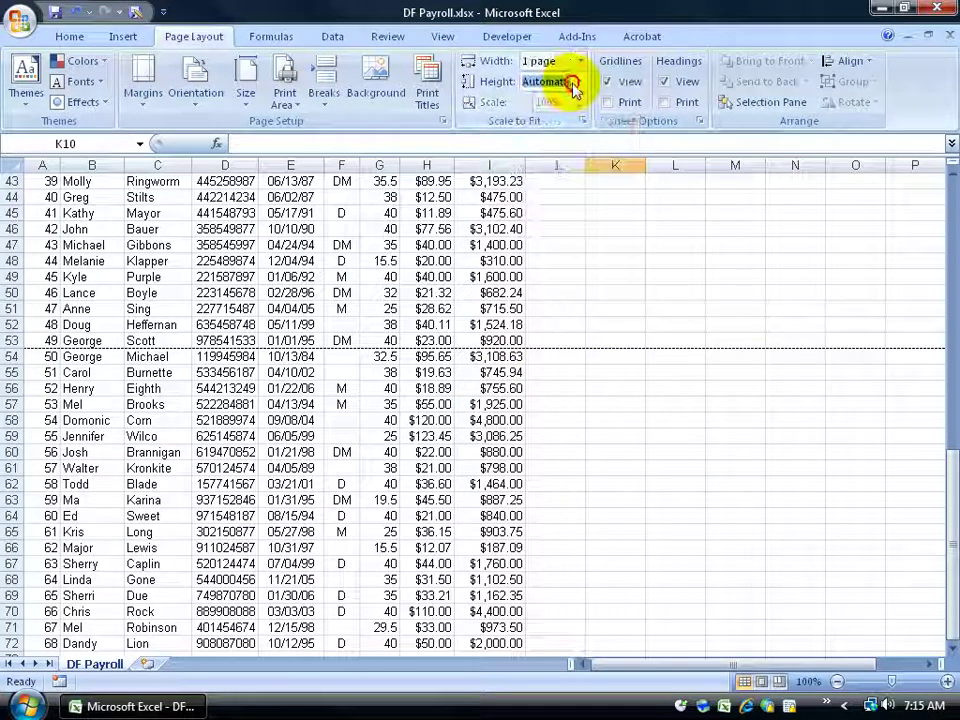
{"action": "left_click", "coordinate": [578, 81]}
{"action": "left_click", "coordinate": [568, 120]}
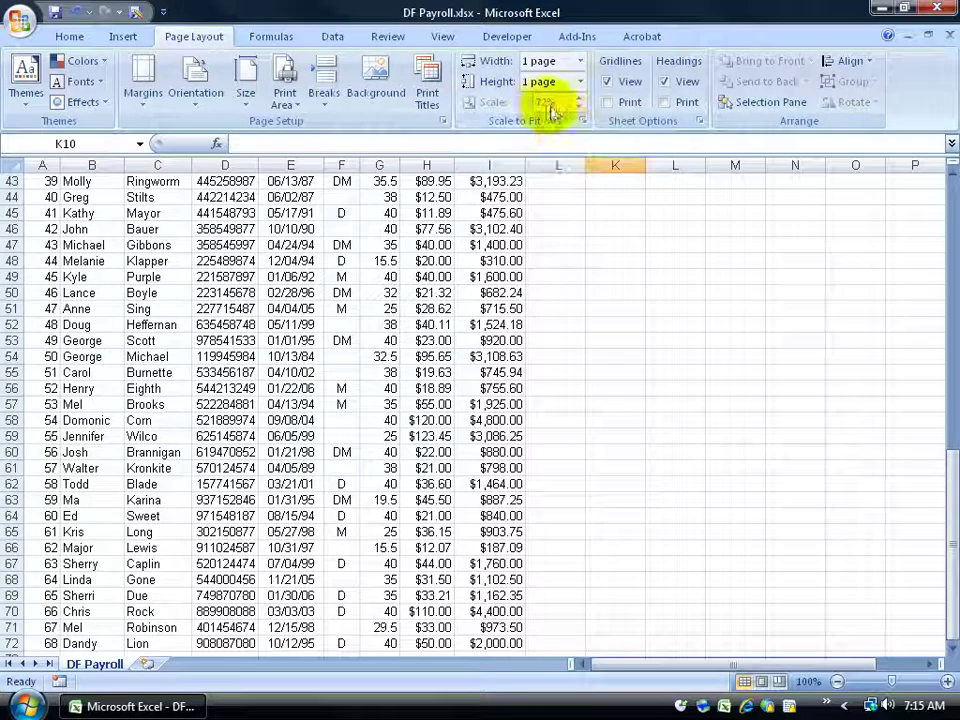
{"action": "left_click", "coordinate": [580, 61]}
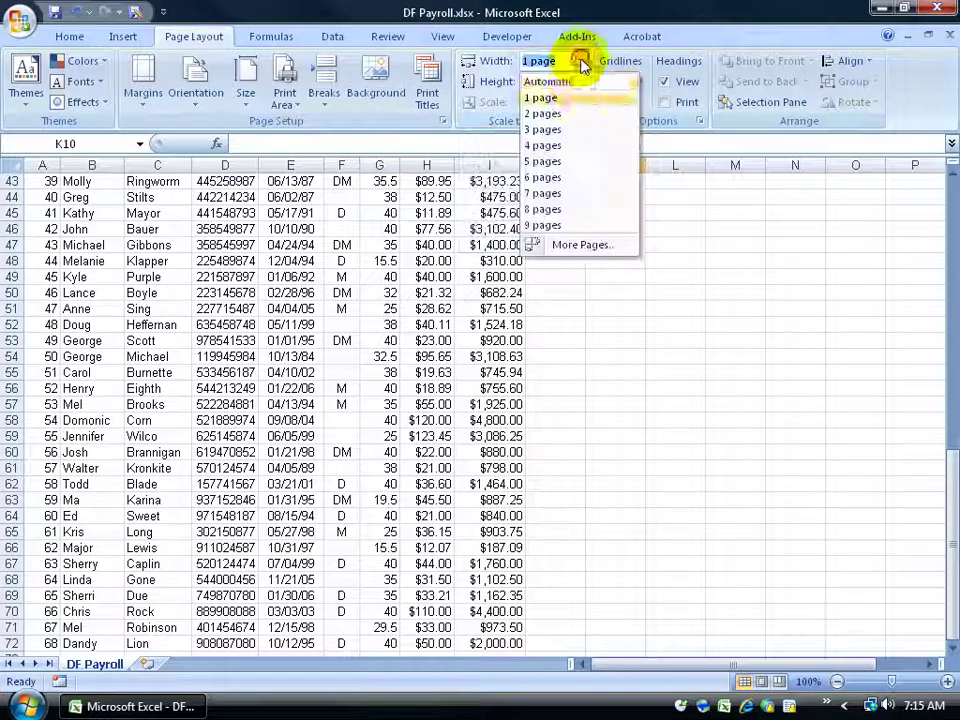
{"action": "left_click", "coordinate": [576, 82]}
{"action": "left_click", "coordinate": [580, 84]}
{"action": "left_click", "coordinate": [568, 101]}
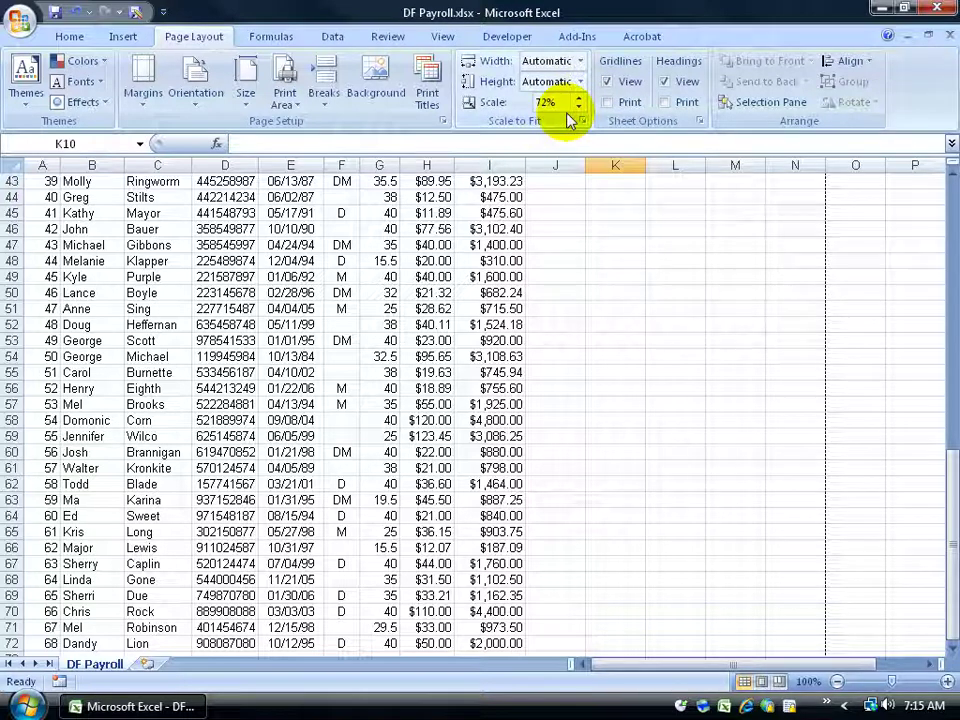
{"action": "left_click", "coordinate": [545, 103]}
{"action": "type", "text": "100"}
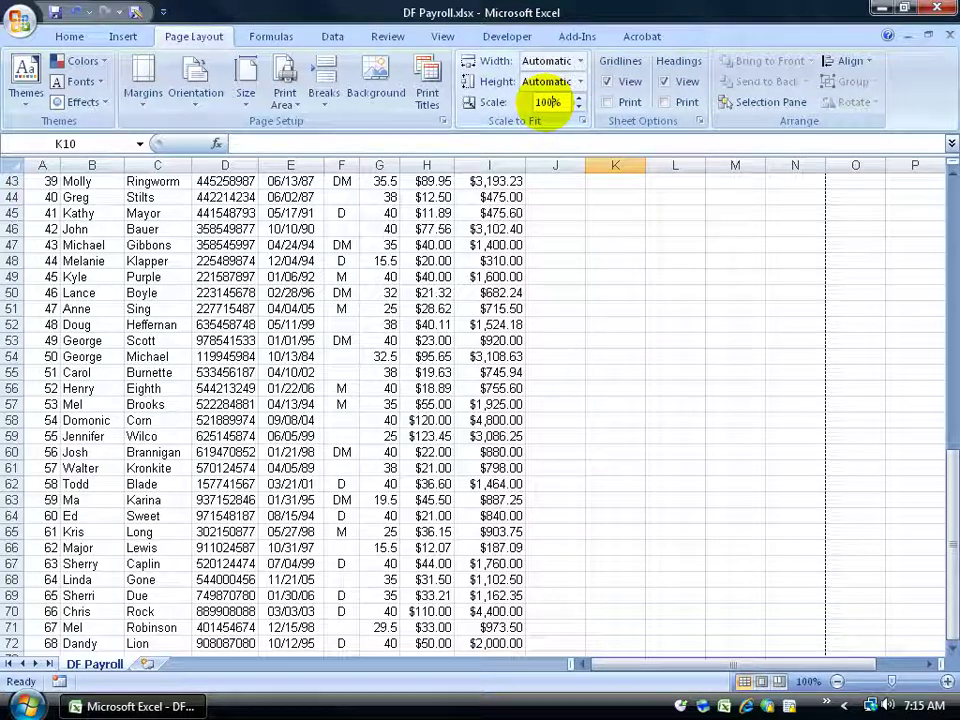
{"action": "key", "text": "Return"}
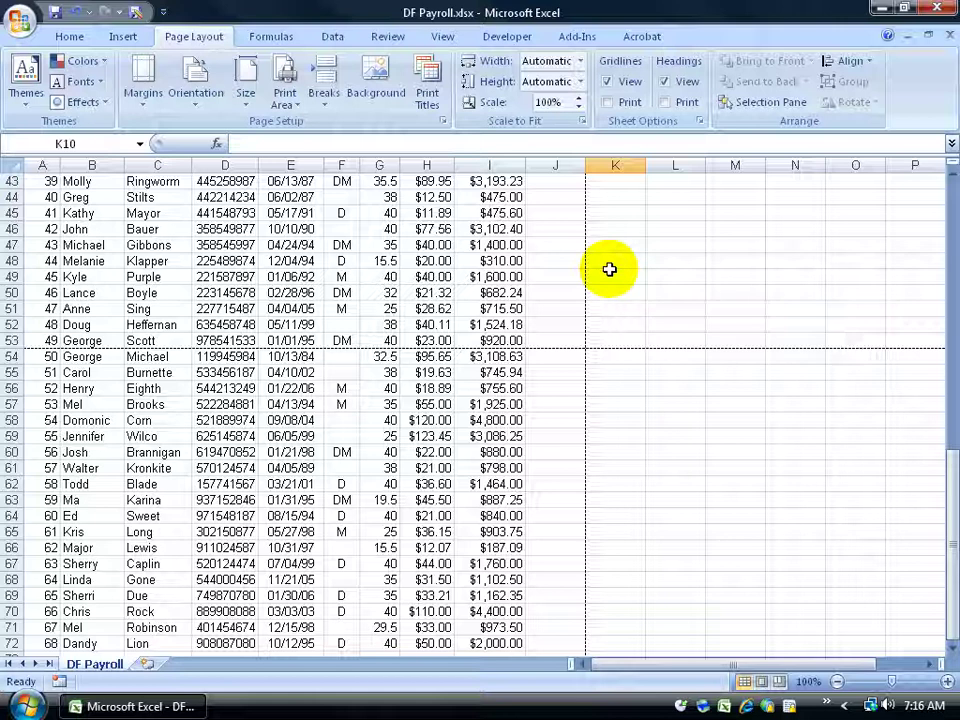
Open Page Setup from the Width dropdown's More Pages option to check the 100% scaling
{"action": "left_click", "coordinate": [580, 61]}
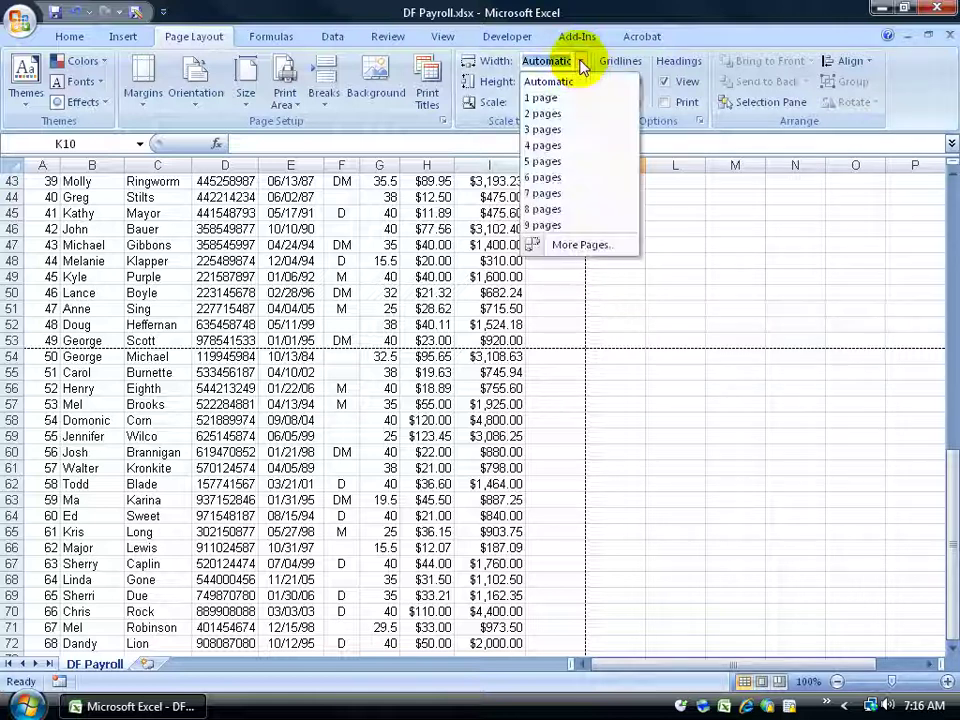
{"action": "left_click", "coordinate": [566, 246]}
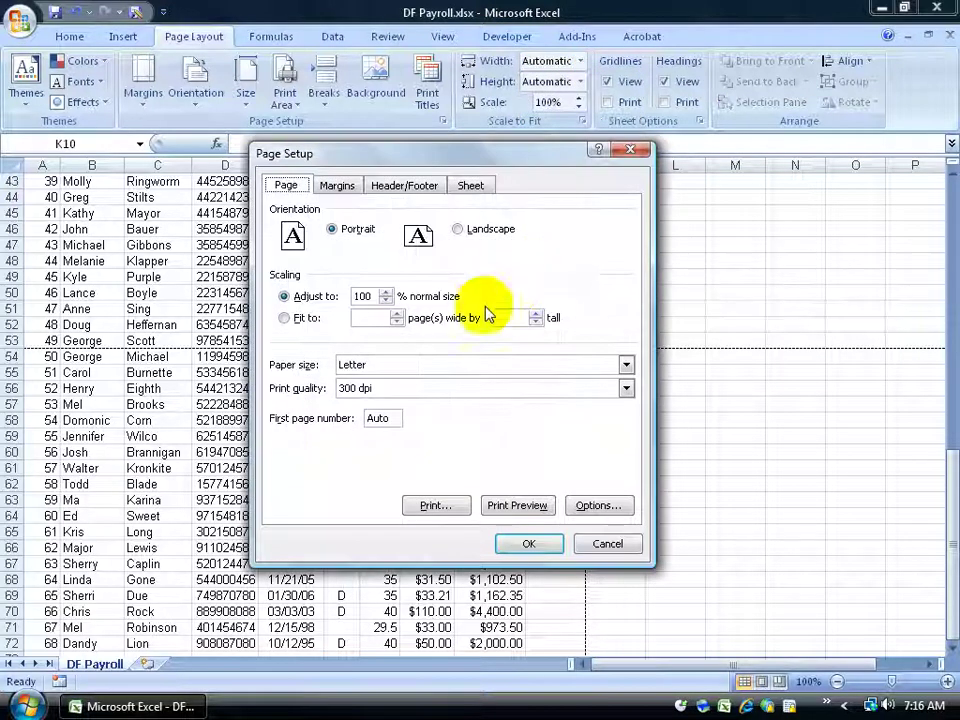